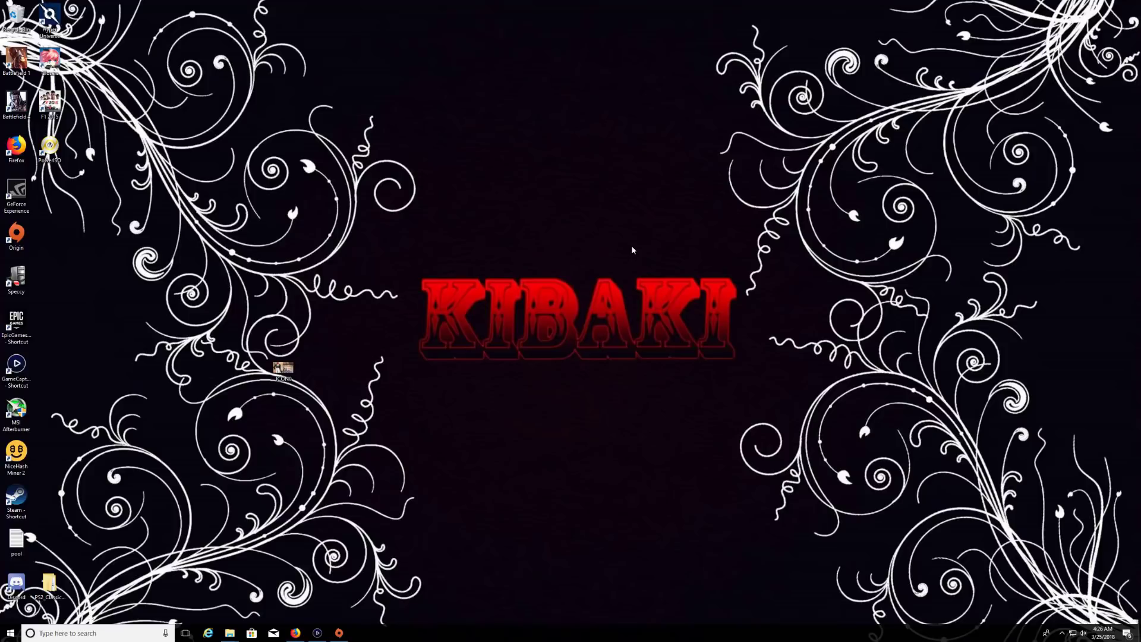
# - Download the Cold Boot Installer release zip from ps3xploit.com and dismiss the download prompt
pyautogui.click(295, 633)
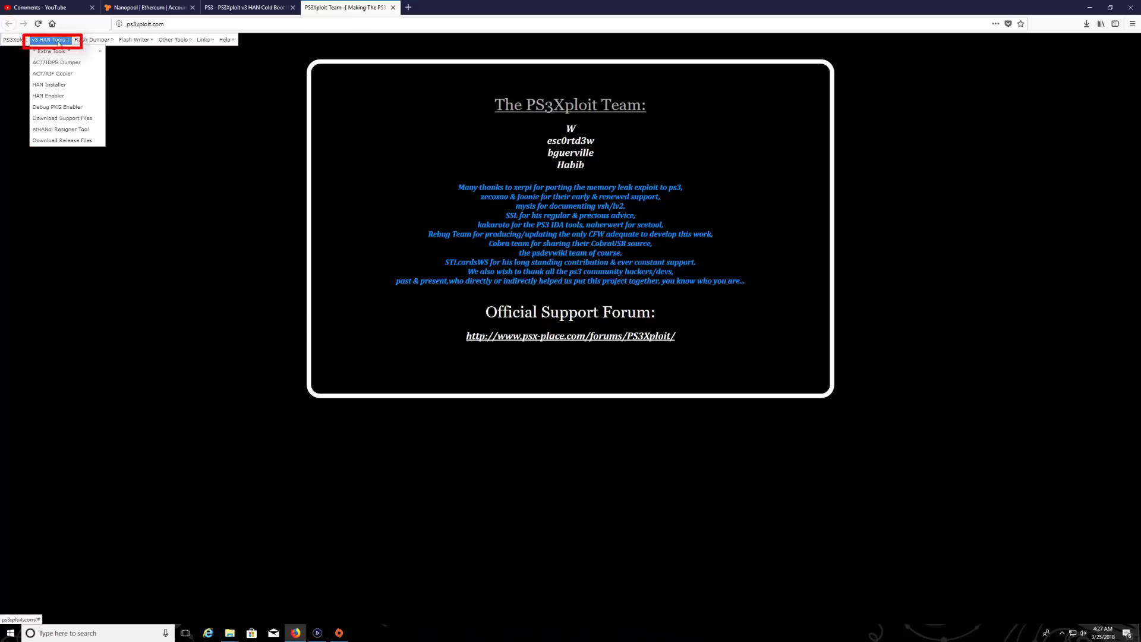
pyautogui.moveTo(63, 51)
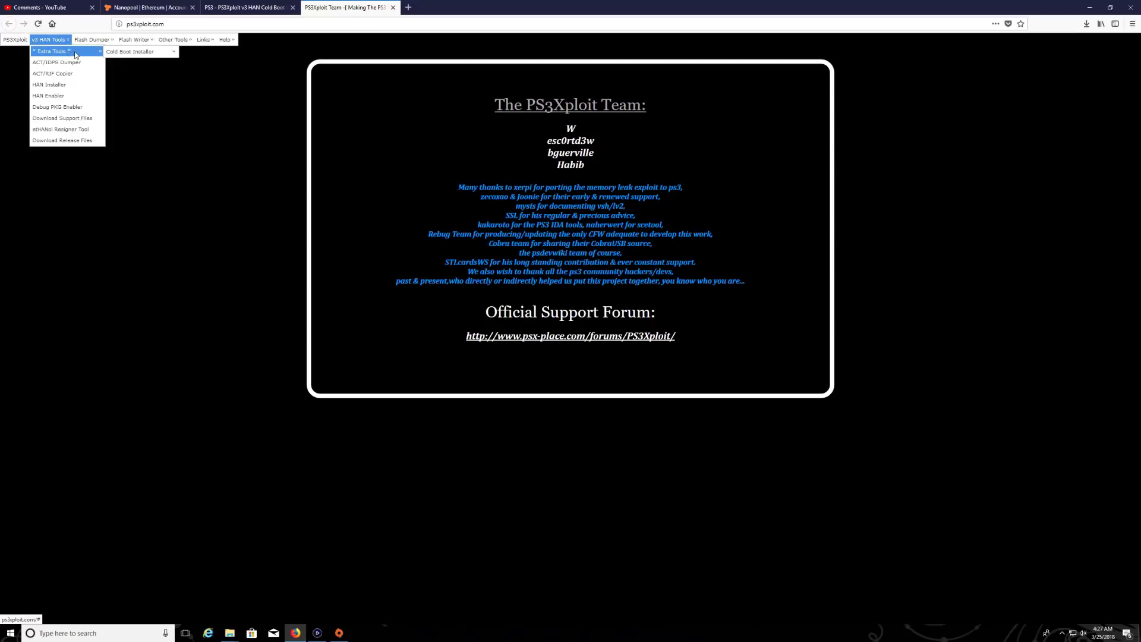
pyautogui.moveTo(132, 51)
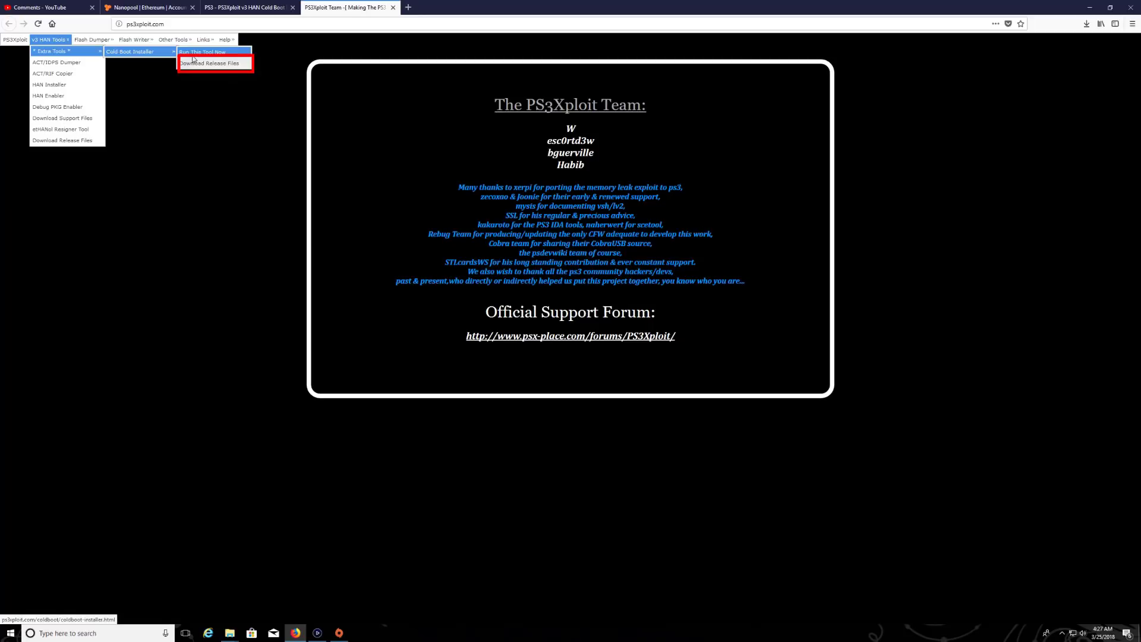
pyautogui.click(223, 67)
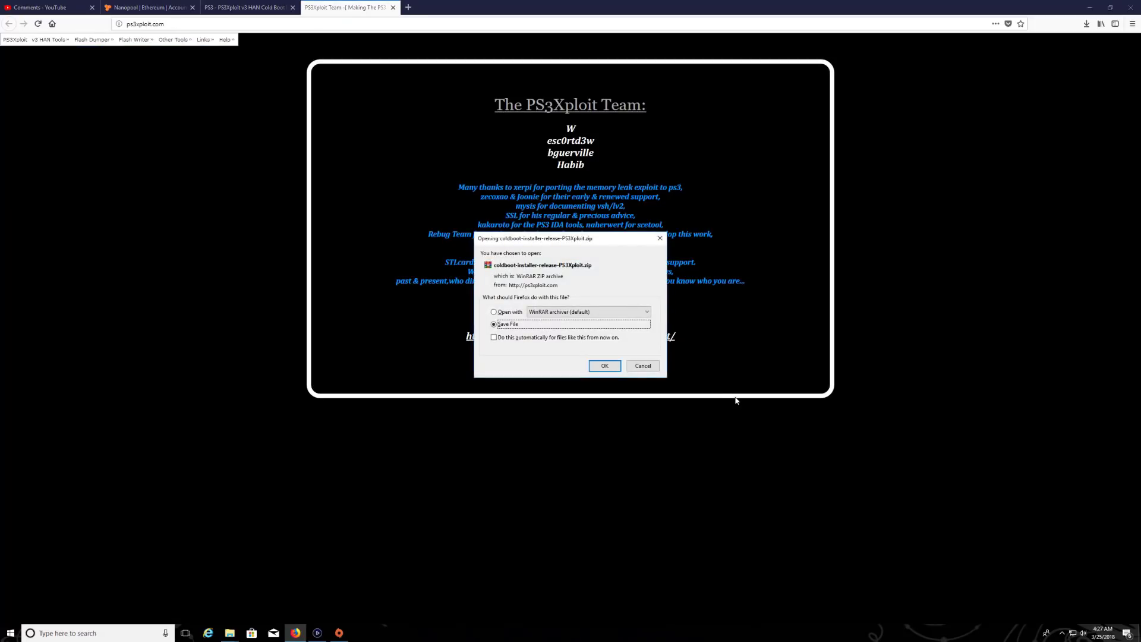
pyautogui.click(642, 366)
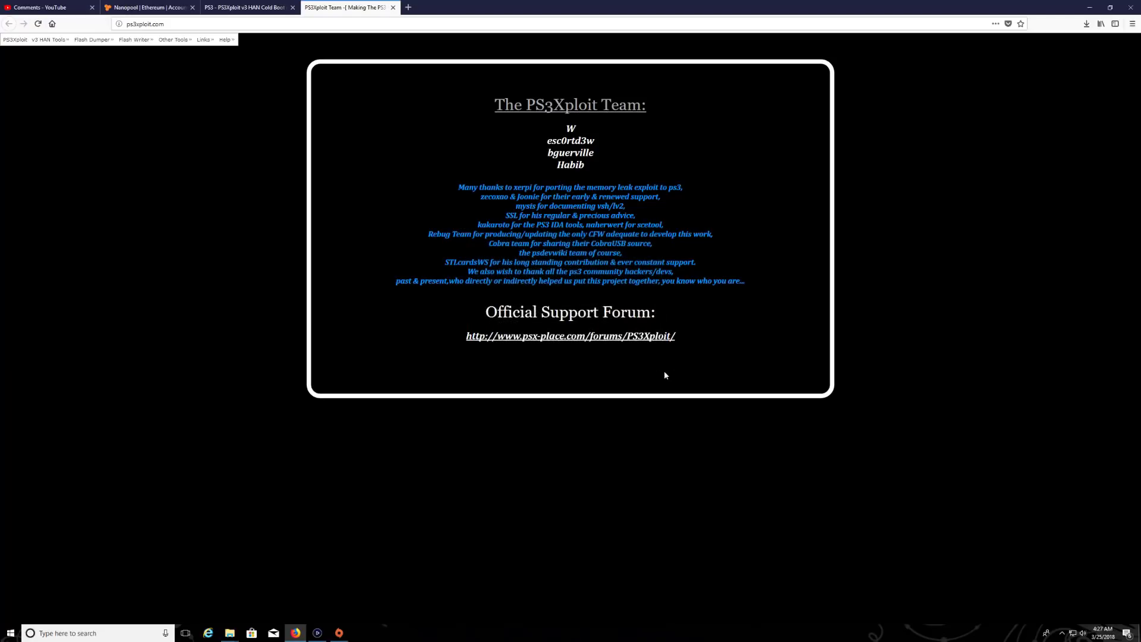
# - Extract coldboot-installer-release-PS3Xploit.zip in Music, open its folder and select all five files
pyautogui.click(1087, 10)
pyautogui.moveTo(230, 633)
pyautogui.click(264, 606)
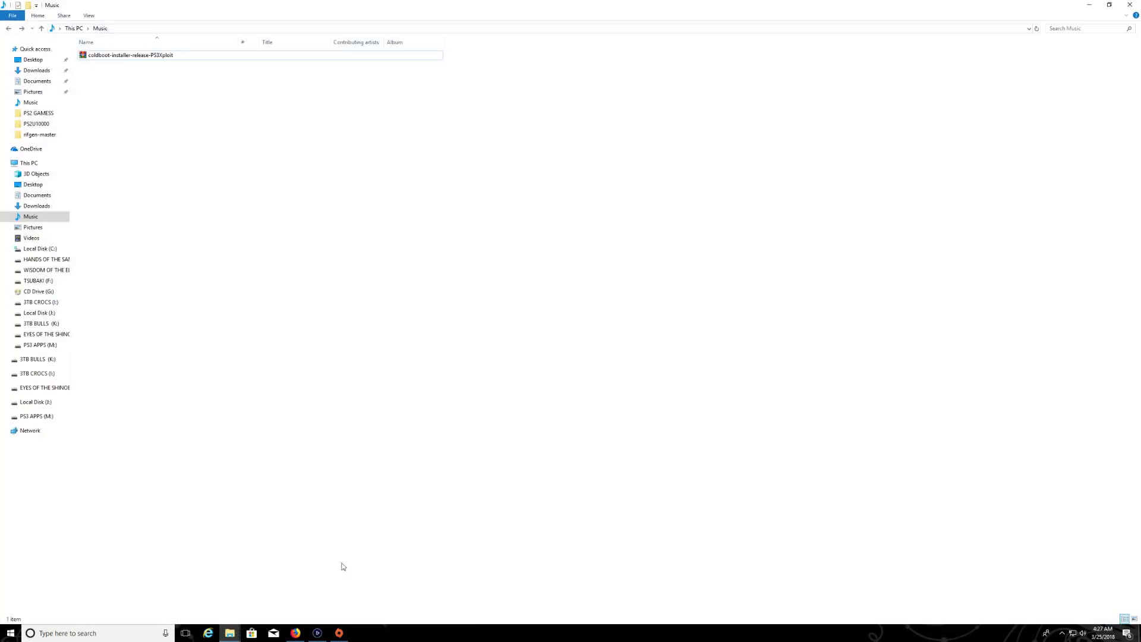
pyautogui.rightClick(149, 58)
pyautogui.click(177, 91)
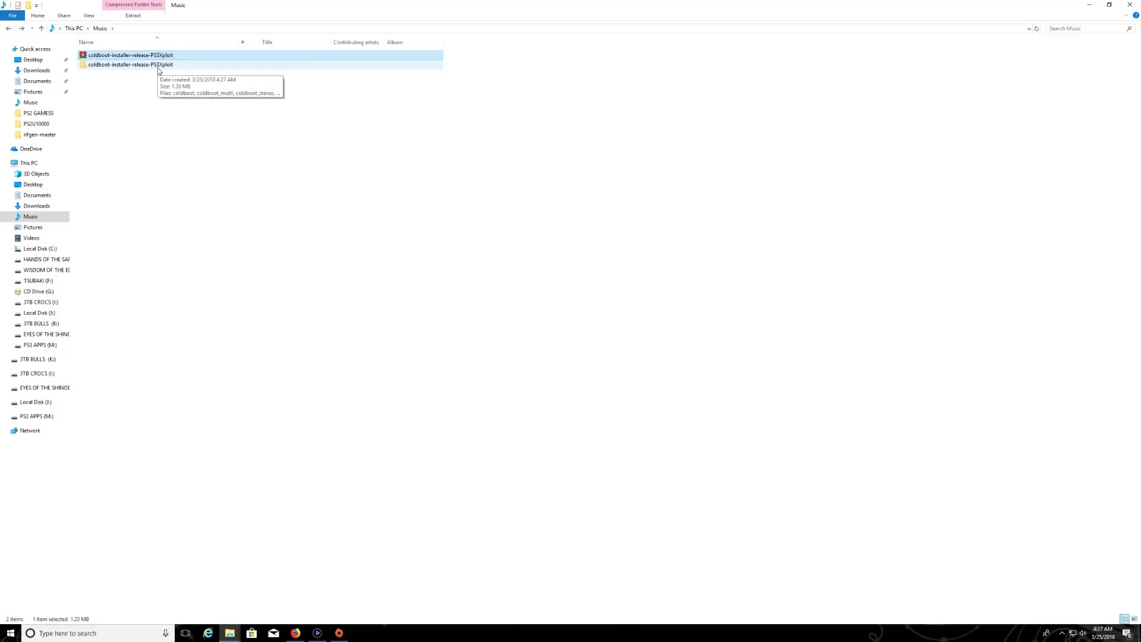
pyautogui.doubleClick(159, 64)
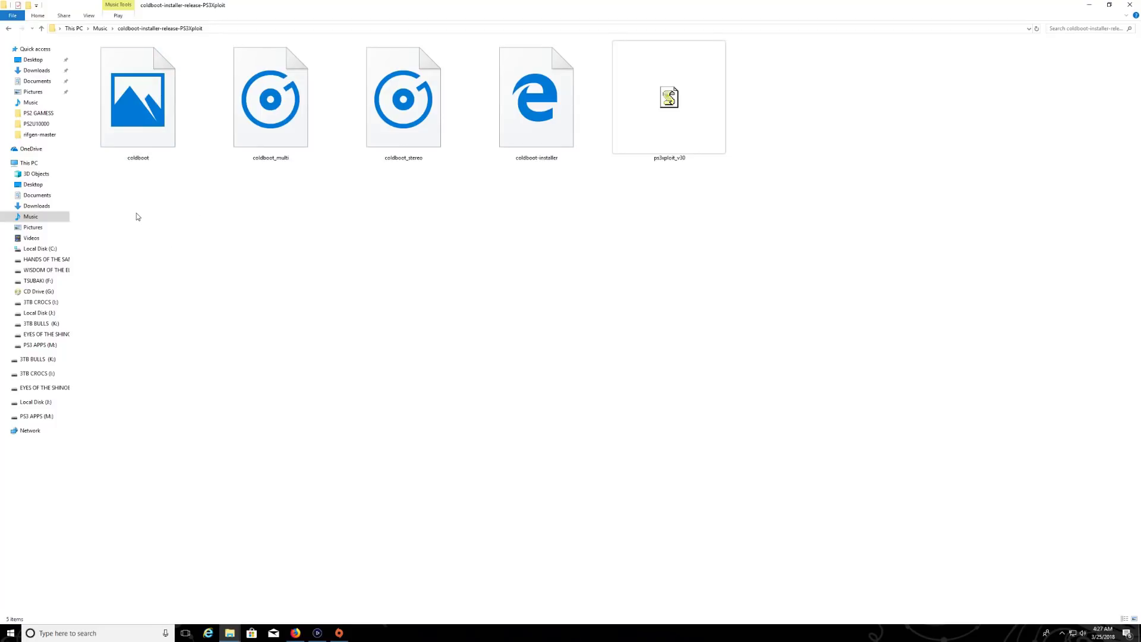
pyautogui.moveTo(136, 213); pyautogui.dragTo(681, 115)
# - Copy the five cold boot files onto the PS3 APPS (M:) drive
pyautogui.rightClick(681, 115)
pyautogui.click(705, 231)
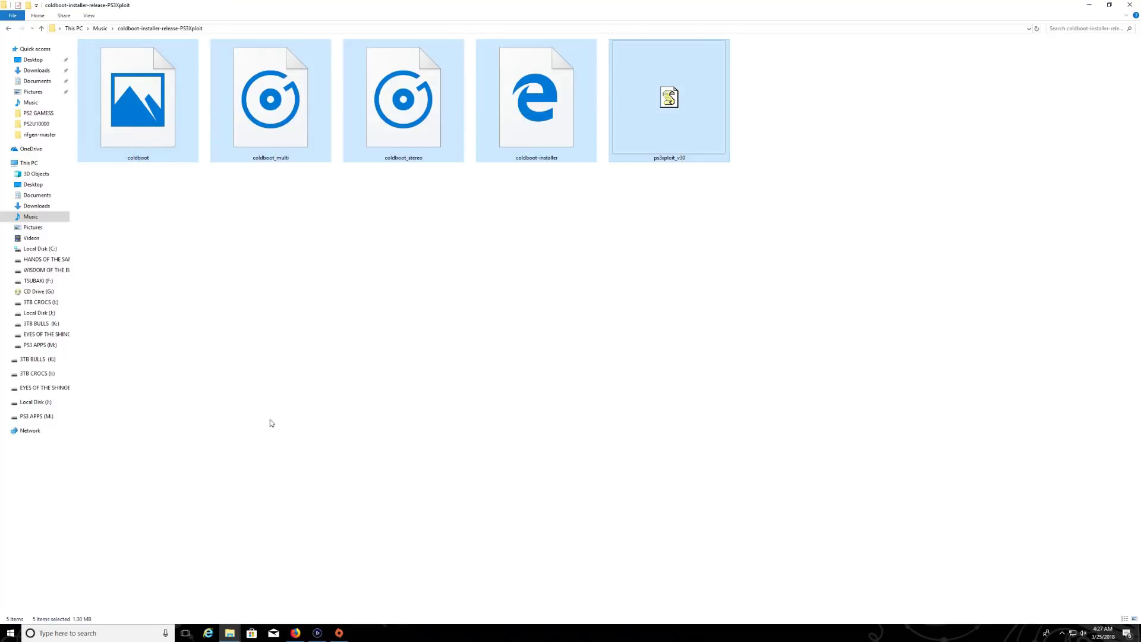
pyautogui.moveTo(229, 633)
pyautogui.click(200, 598)
pyautogui.rightClick(566, 328)
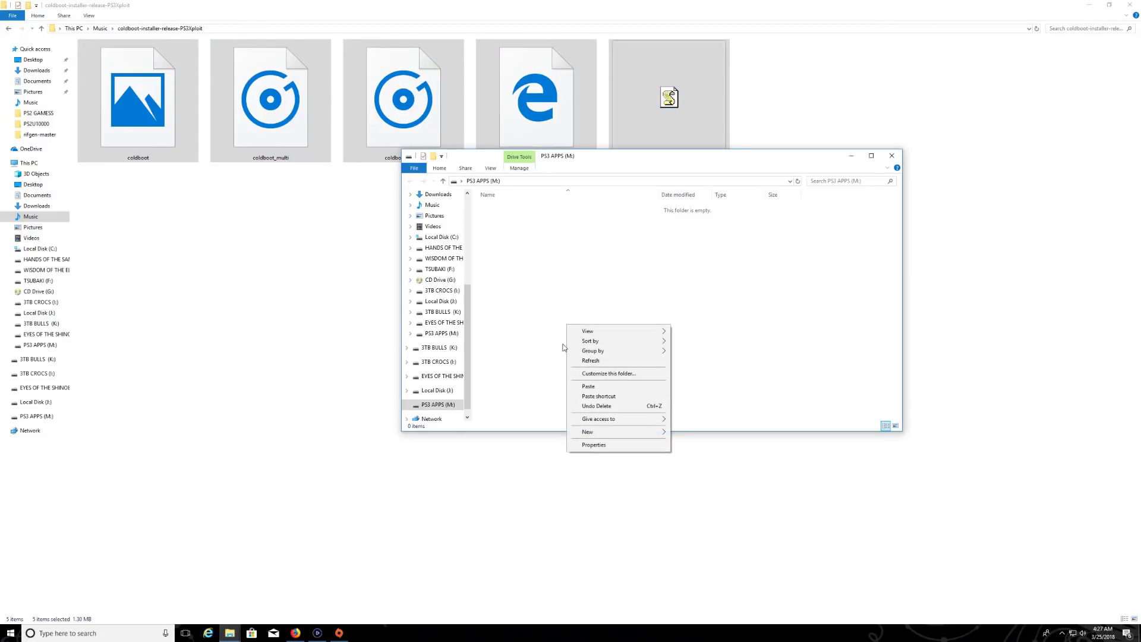
pyautogui.click(588, 386)
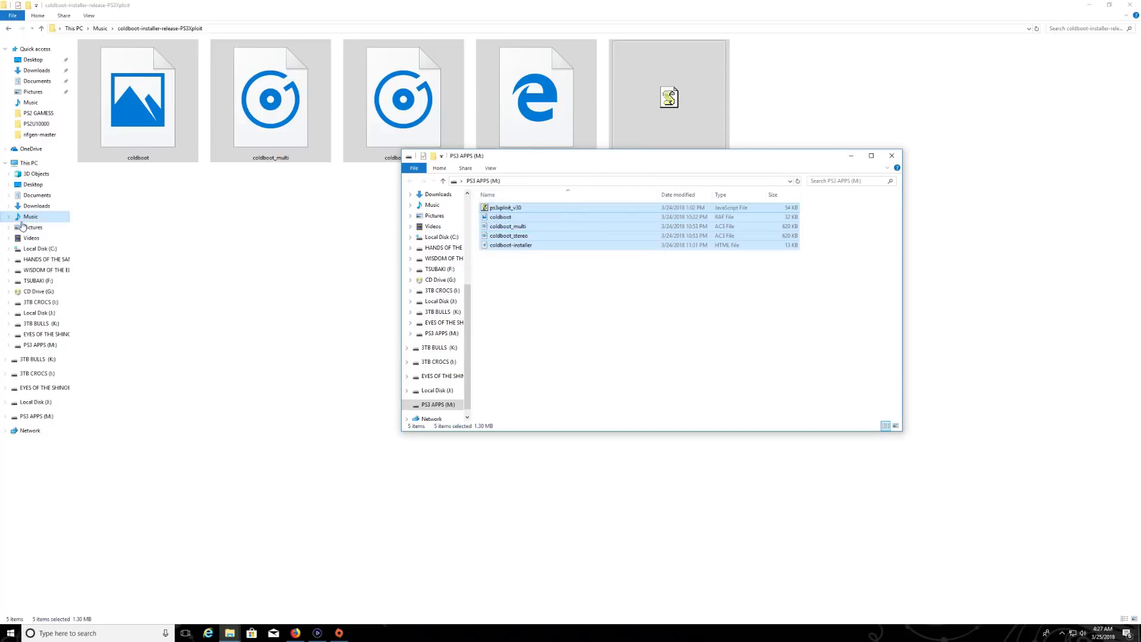
# - Eject the PS3 APPS (M:) drive and show the PS3 capture full screen
pyautogui.rightClick(438, 407)
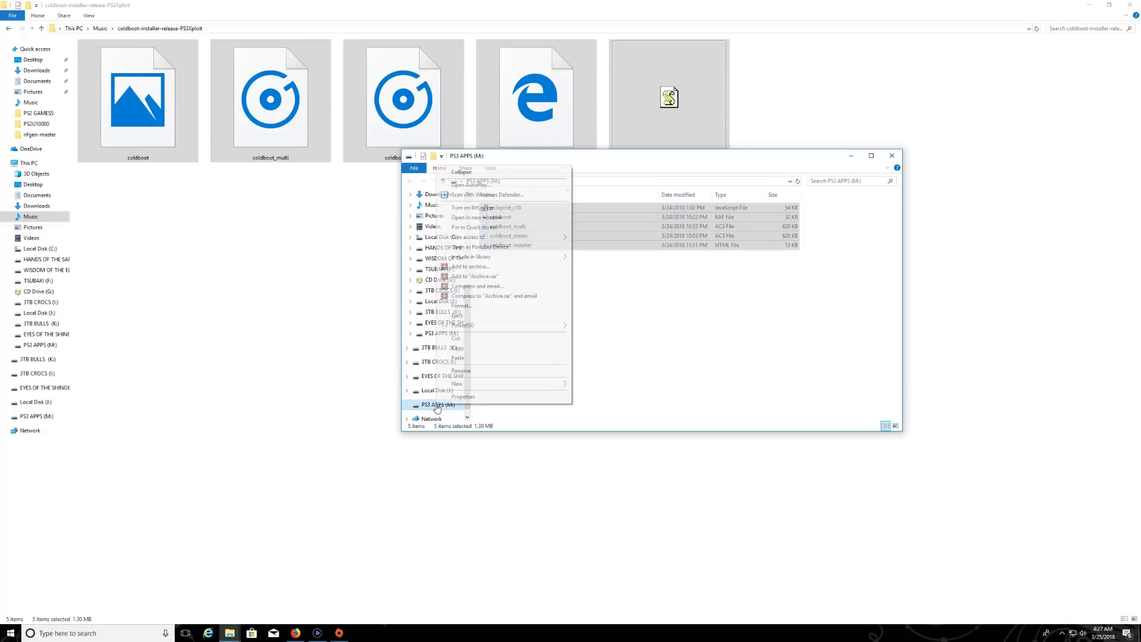
pyautogui.click(475, 316)
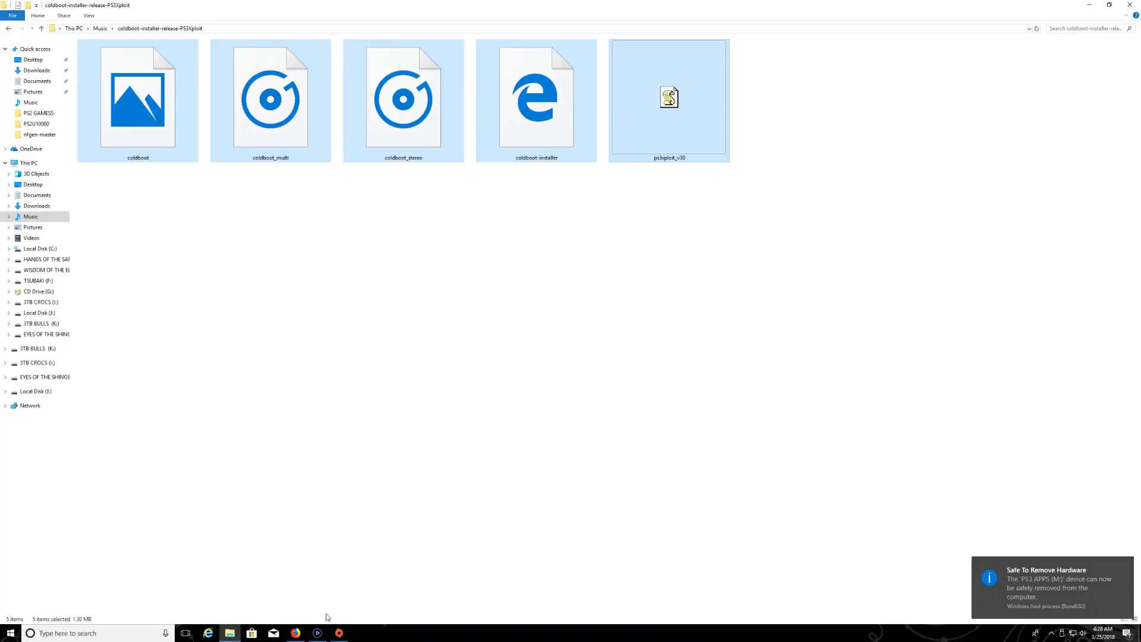
pyautogui.click(318, 632)
pyautogui.rightClick(372, 345)
pyautogui.click(383, 362)
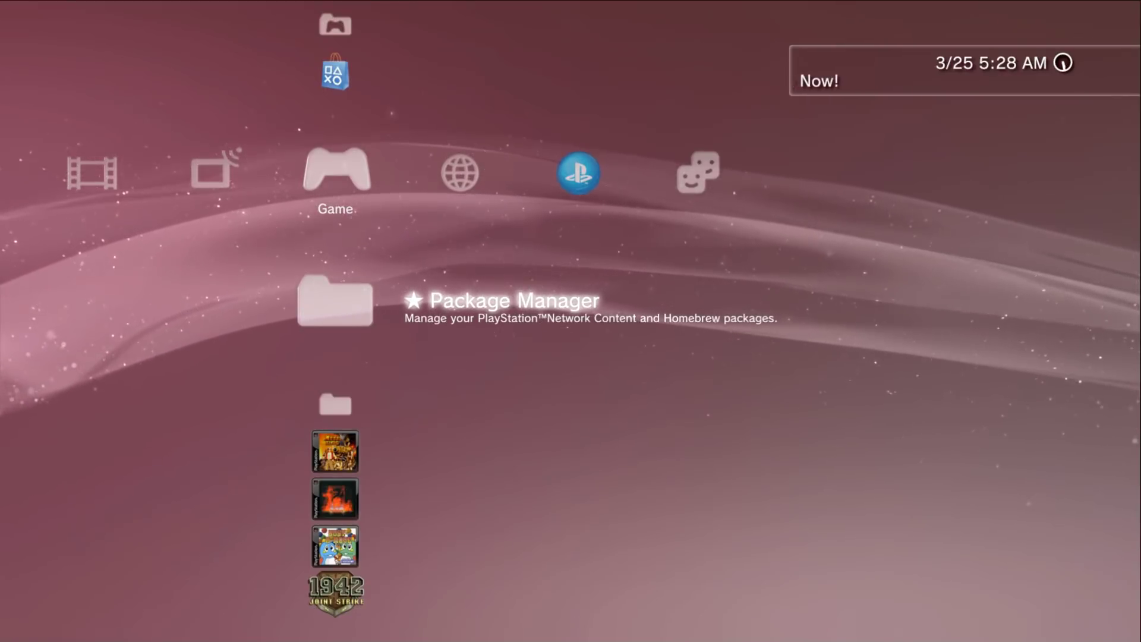
# - Open the PS3 Internet Browser from Network and load ps3xploit.com via the prediction list
pyautogui.press('Right')
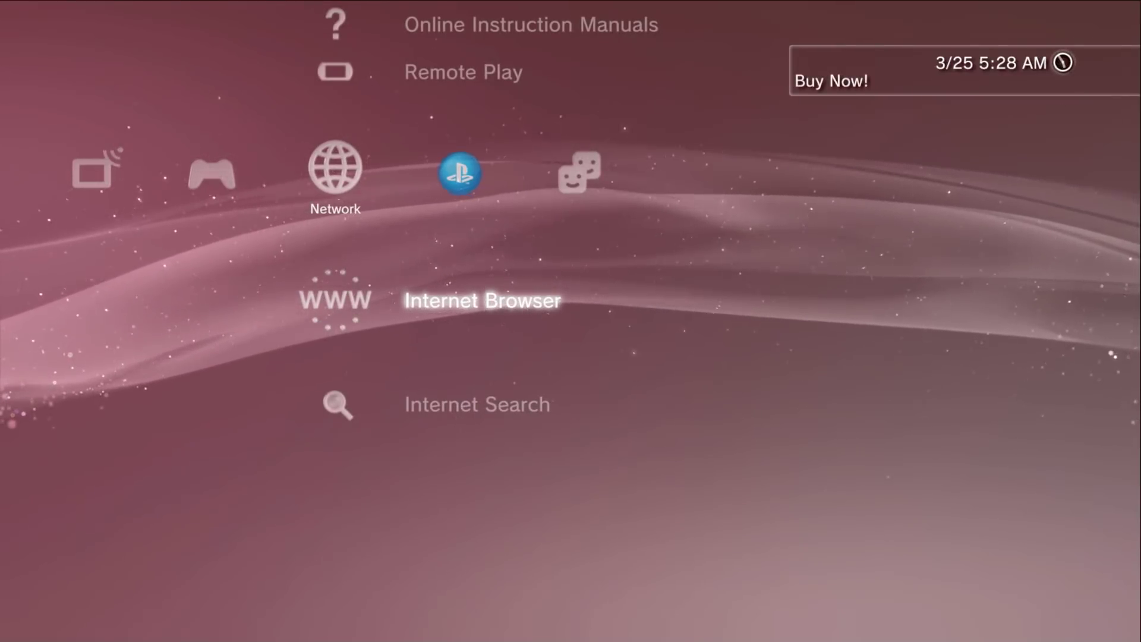
pyautogui.press('Return')
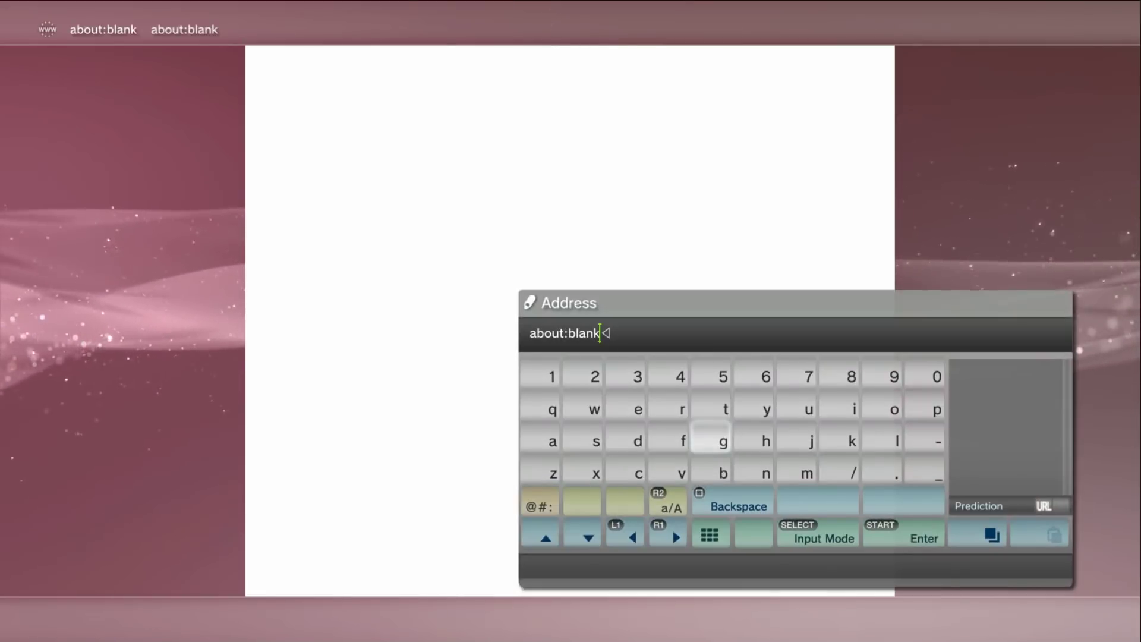
pyautogui.press('Right')
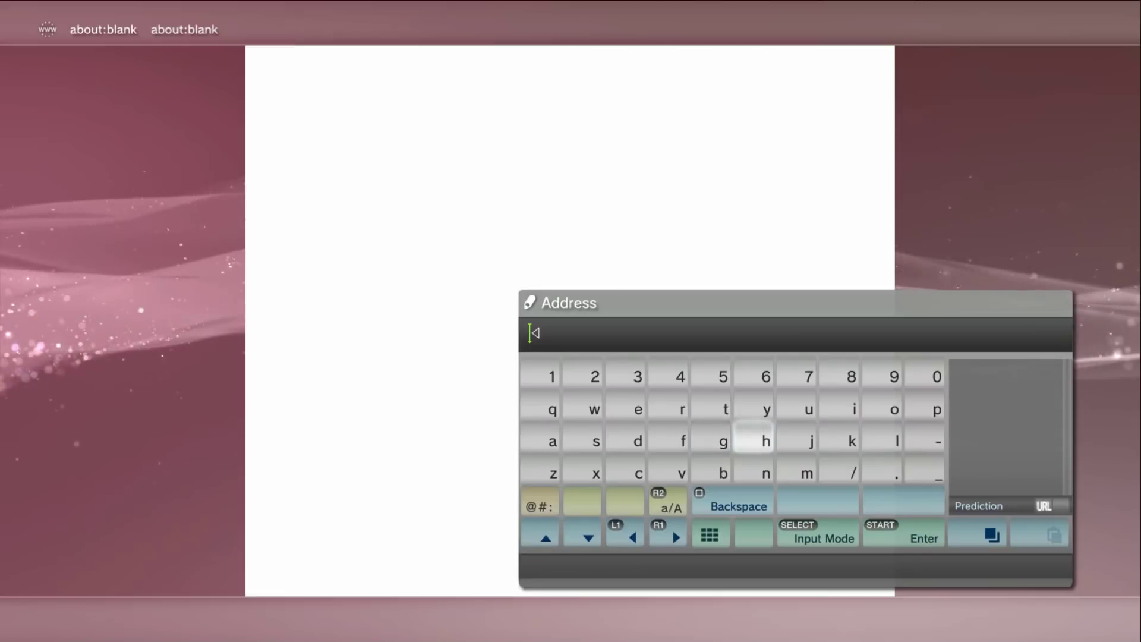
pyautogui.press('Right')
pyautogui.press('Right')
pyautogui.press('Right')
pyautogui.press('Right')
pyautogui.press('Up')
pyautogui.write('p')
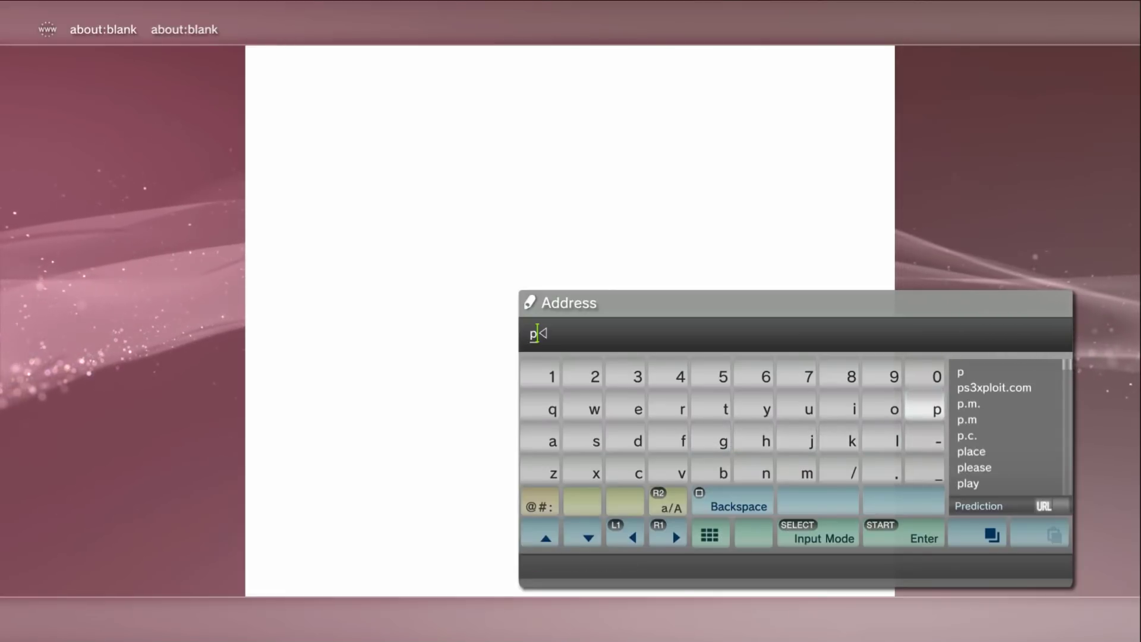
pyautogui.press('Right')
pyautogui.press('Down')
pyautogui.press('Return')
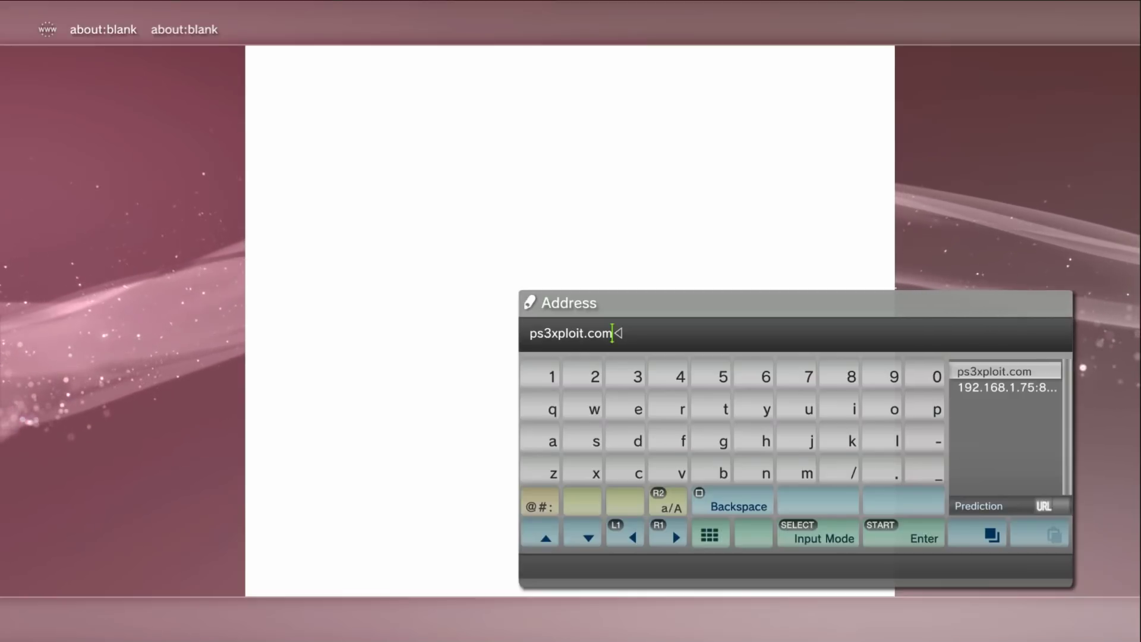
pyautogui.press('Return')
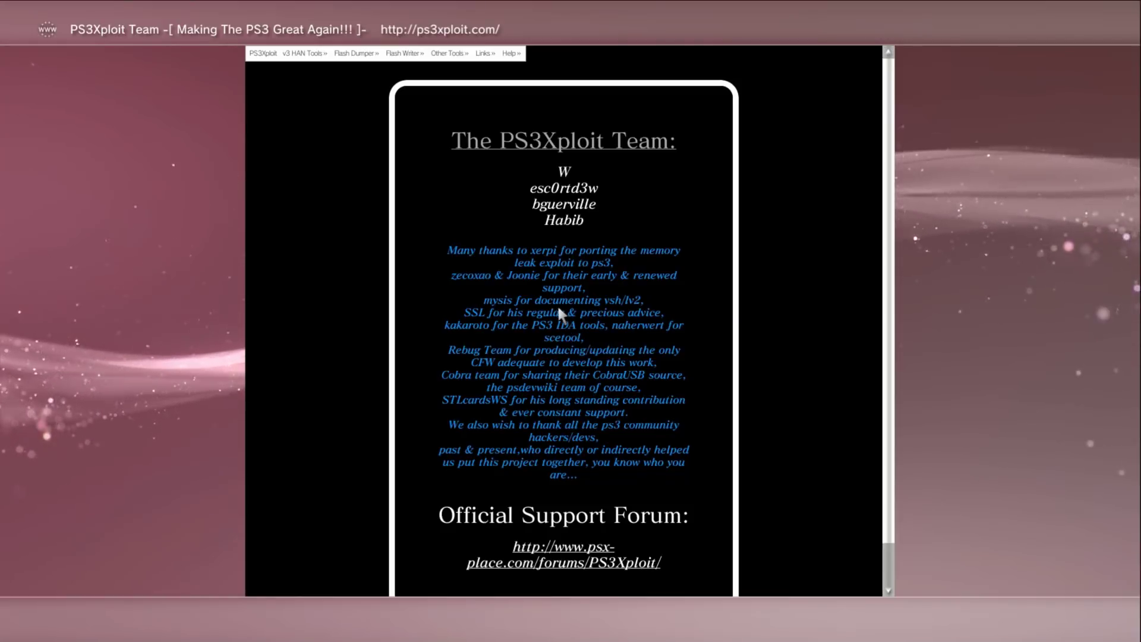
# - Open the v3 HAN Tools menu on ps3xploit.com
pyautogui.click(314, 70)
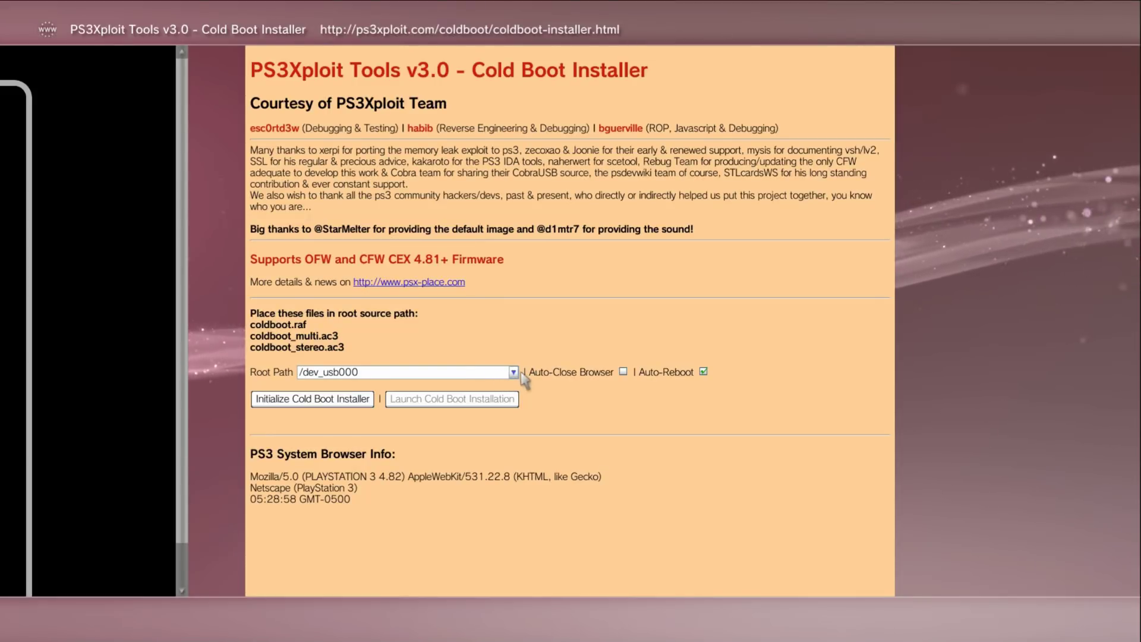
pyautogui.click(514, 374)
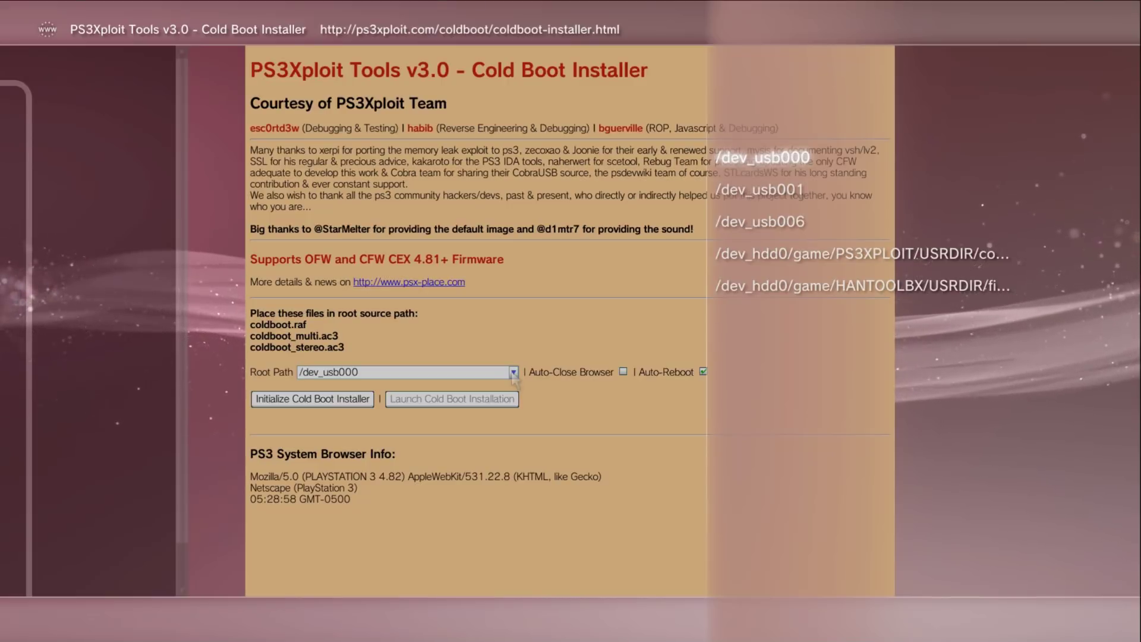
pyautogui.press('Down')
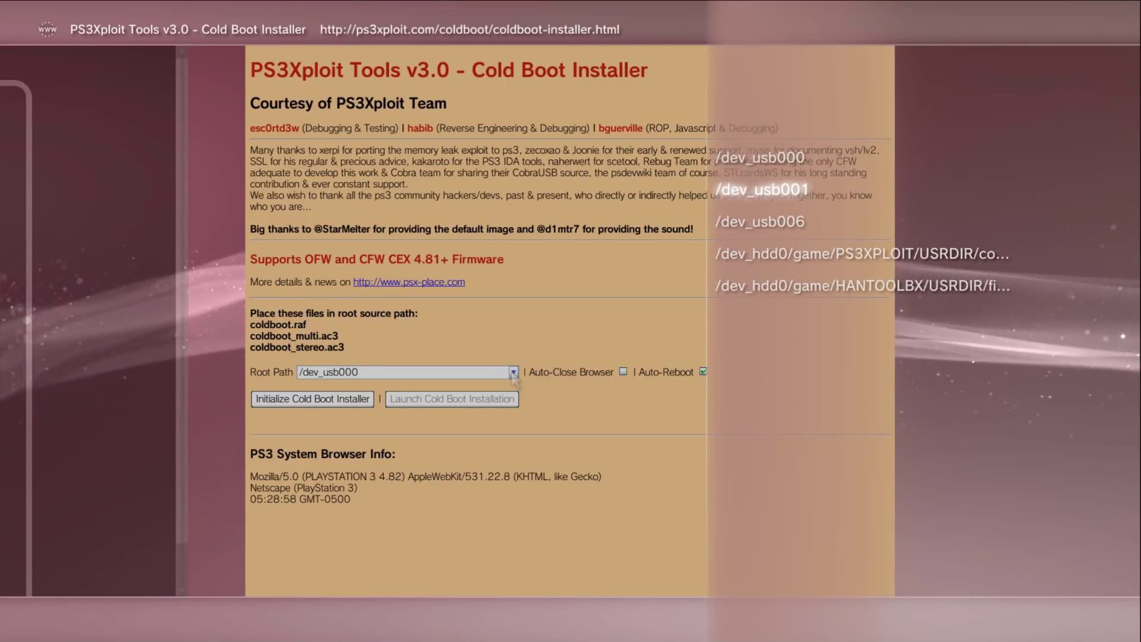
pyautogui.press('Down')
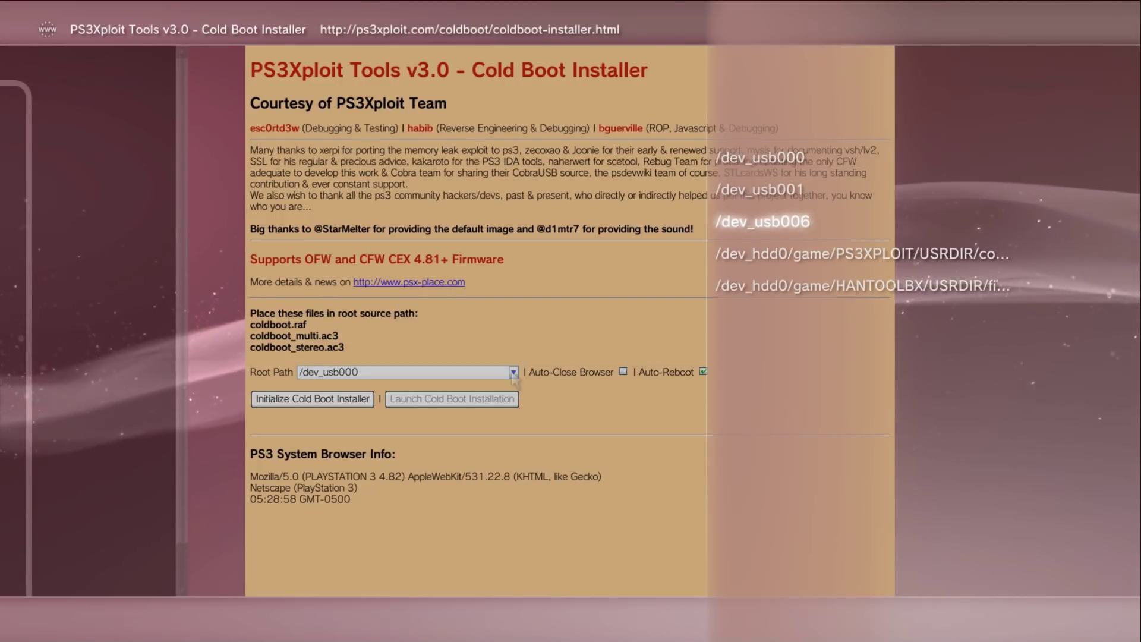
pyautogui.press('Down')
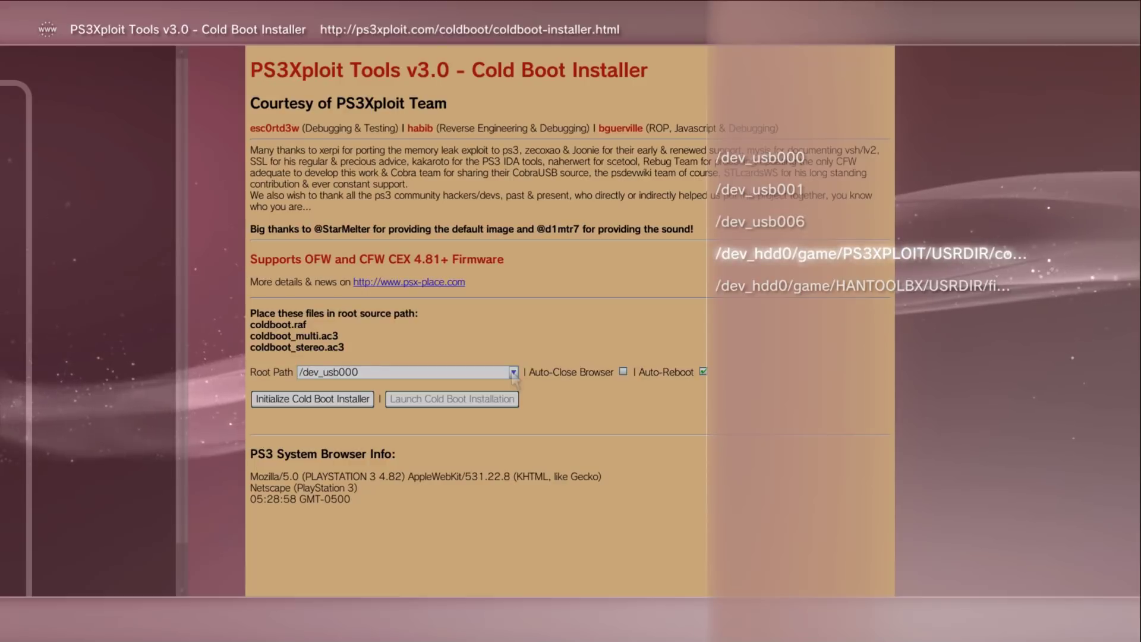
pyautogui.press('Down')
pyautogui.press('Up')
pyautogui.press('Down')
pyautogui.press('Up')
pyautogui.press('Escape')
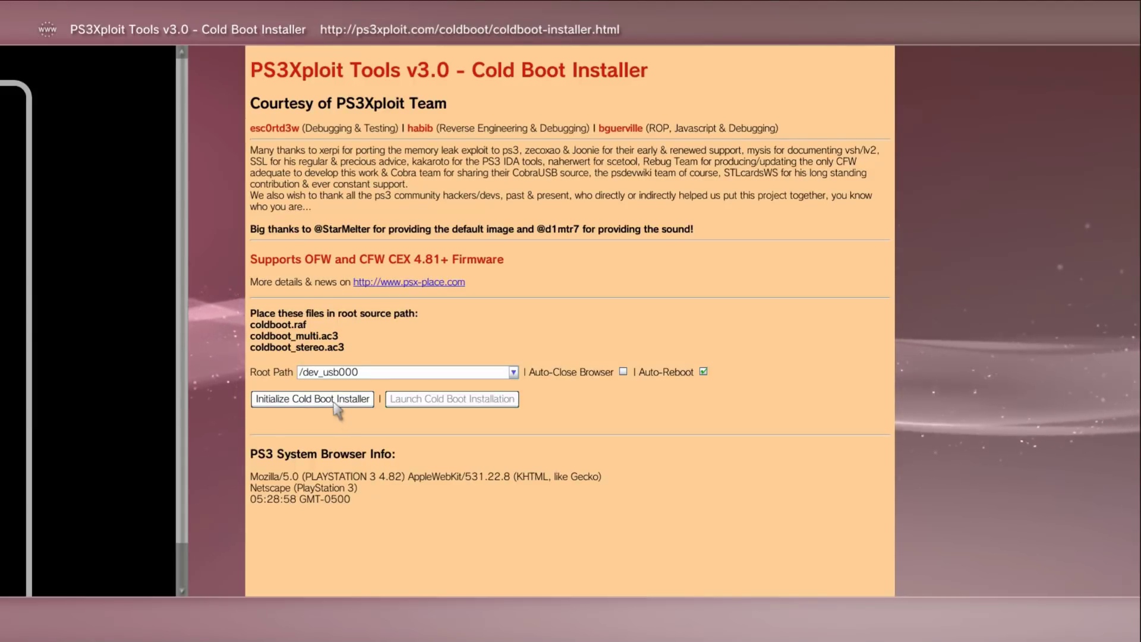
# - Initialize the Cold Boot Installer, then launch the cold boot installation
pyautogui.click(337, 406)
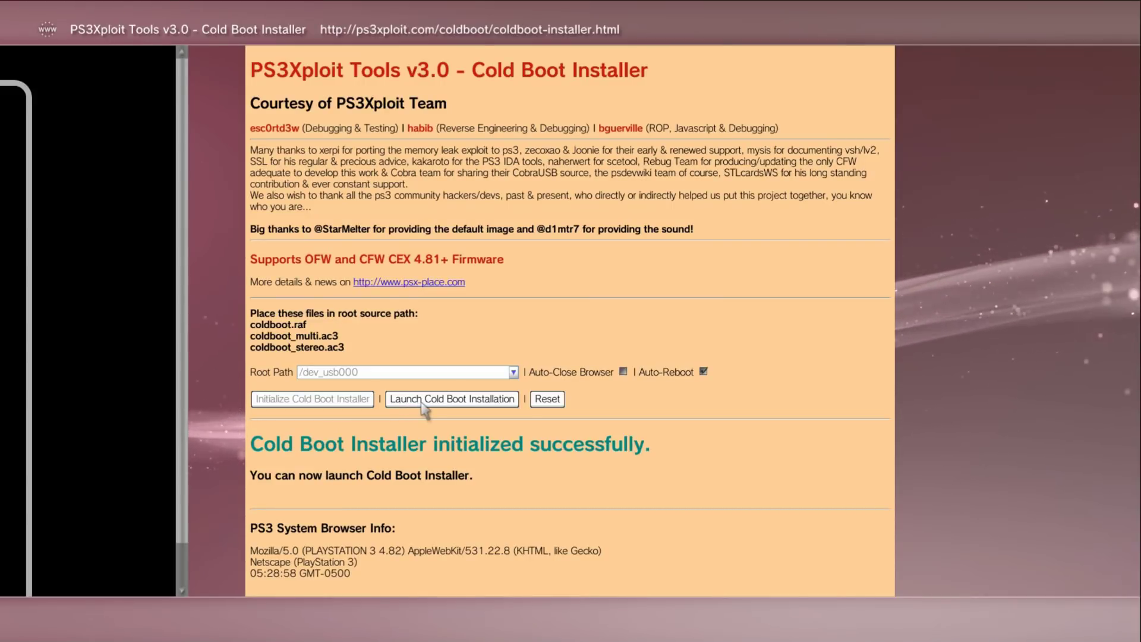
pyautogui.click(422, 404)
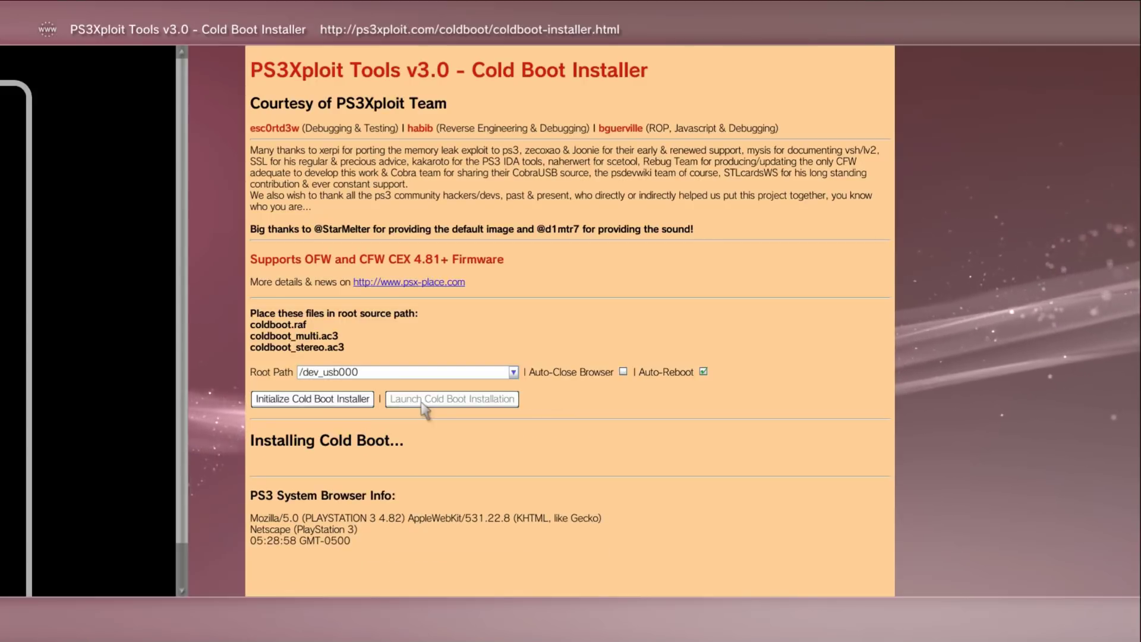